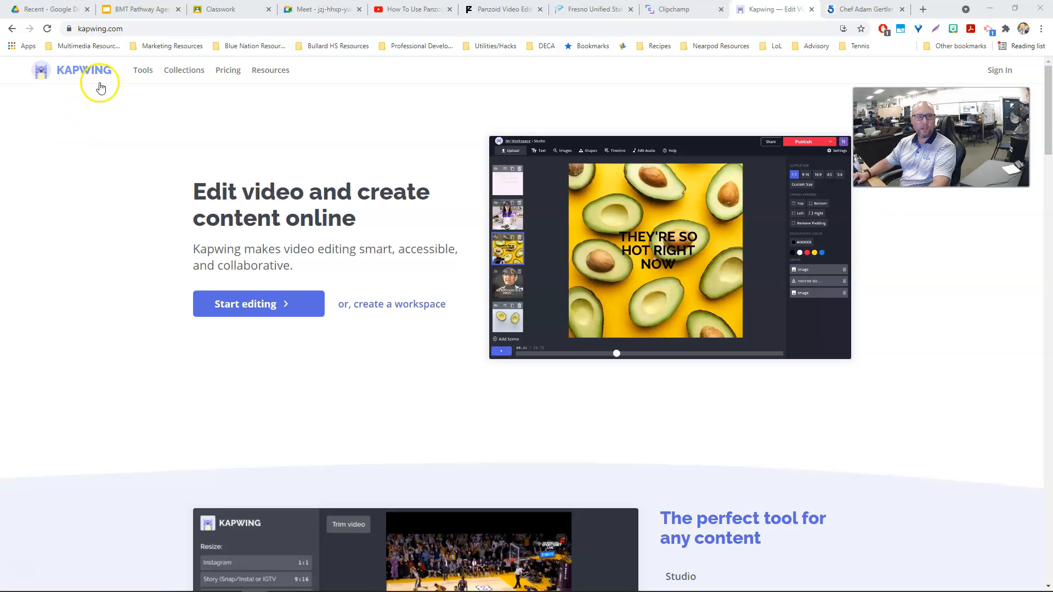
# Open the online video editor and start a new project with a blank canvas.
pyautogui.click(244, 310)
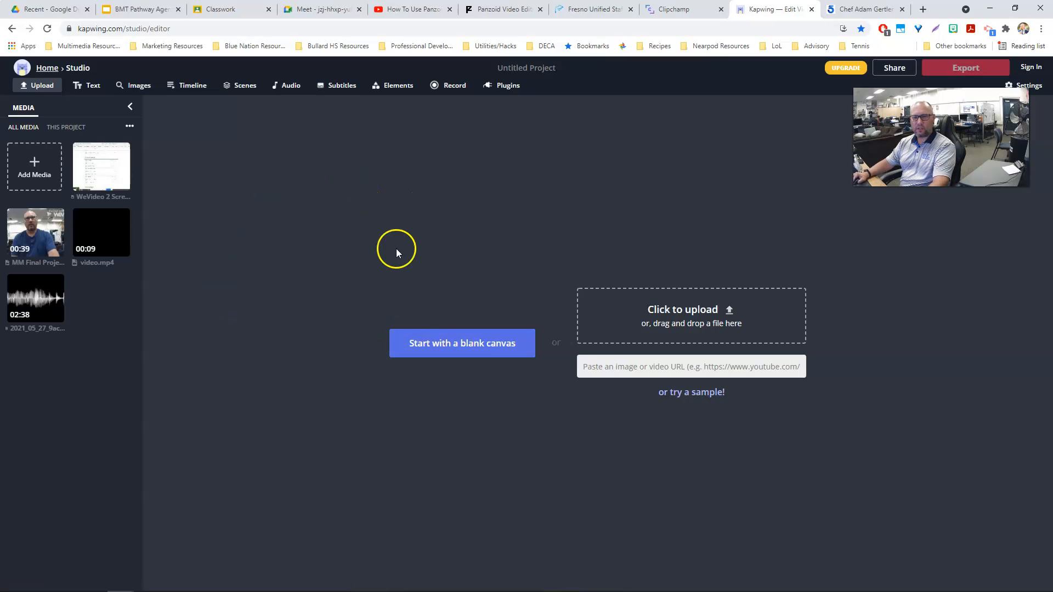
pyautogui.click(447, 346)
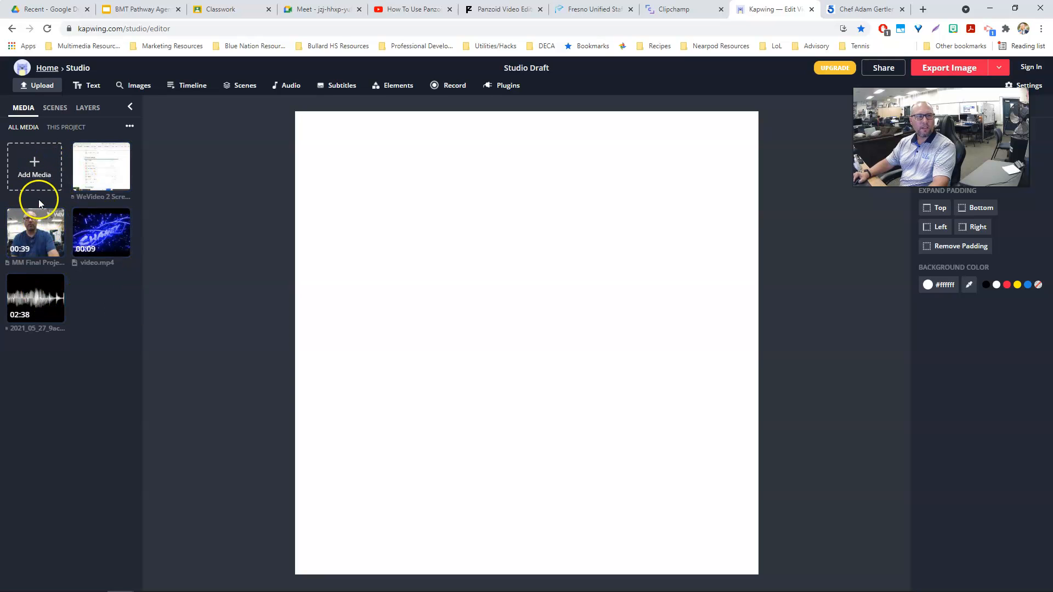
pyautogui.click(94, 226)
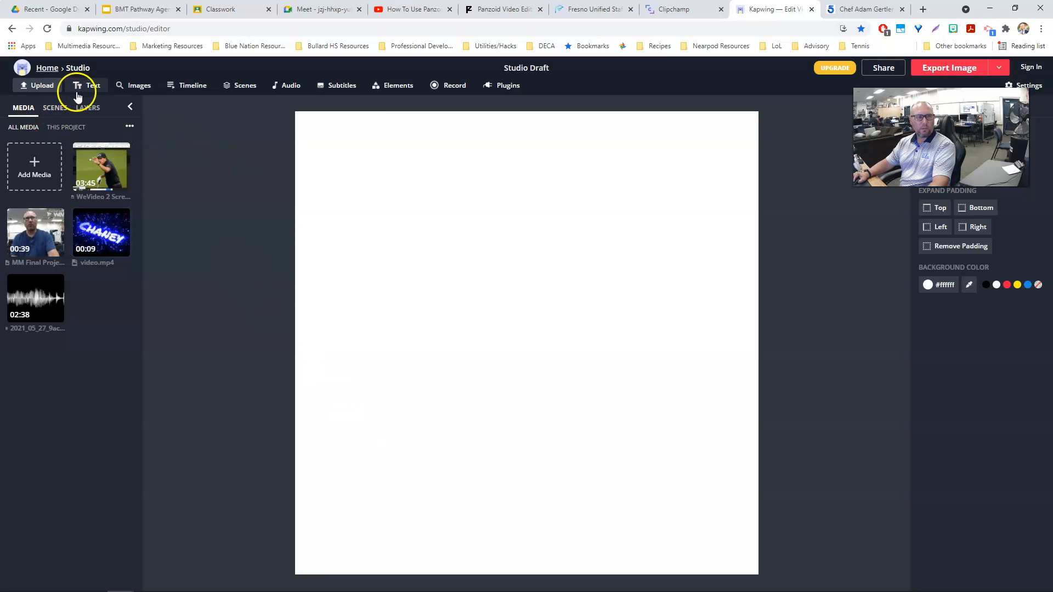
pyautogui.click(58, 109)
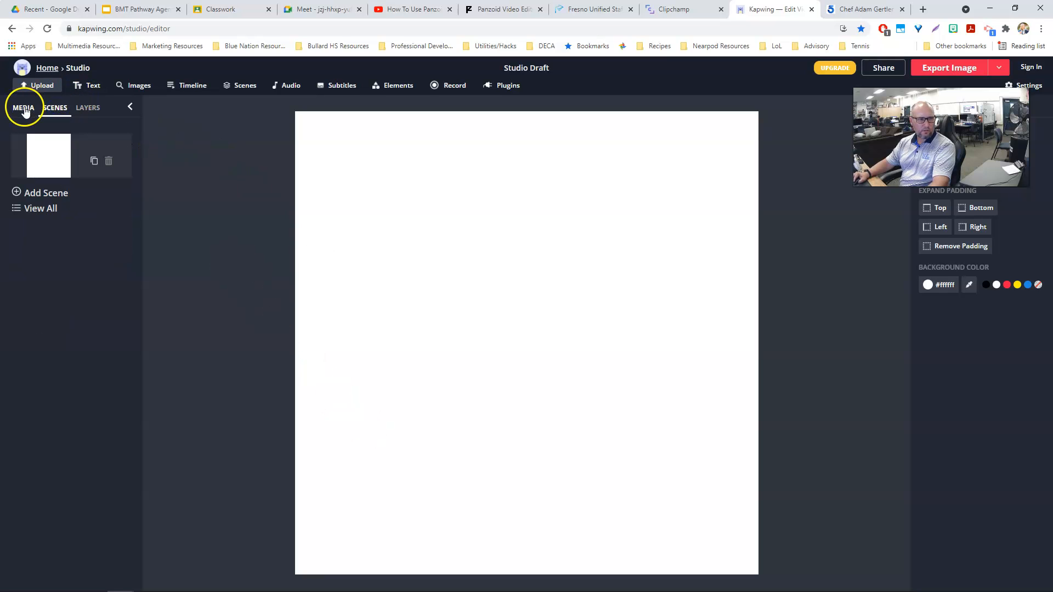
pyautogui.click(23, 109)
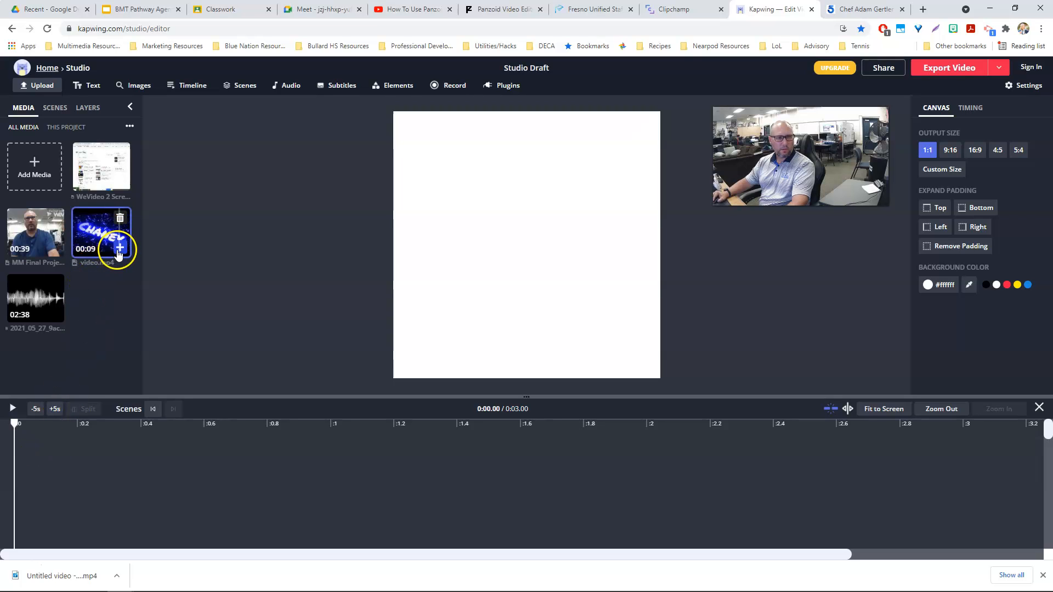
# Add the Chaney intro clip video.mp4 from the media library to the timeline.
pyautogui.click(119, 249)
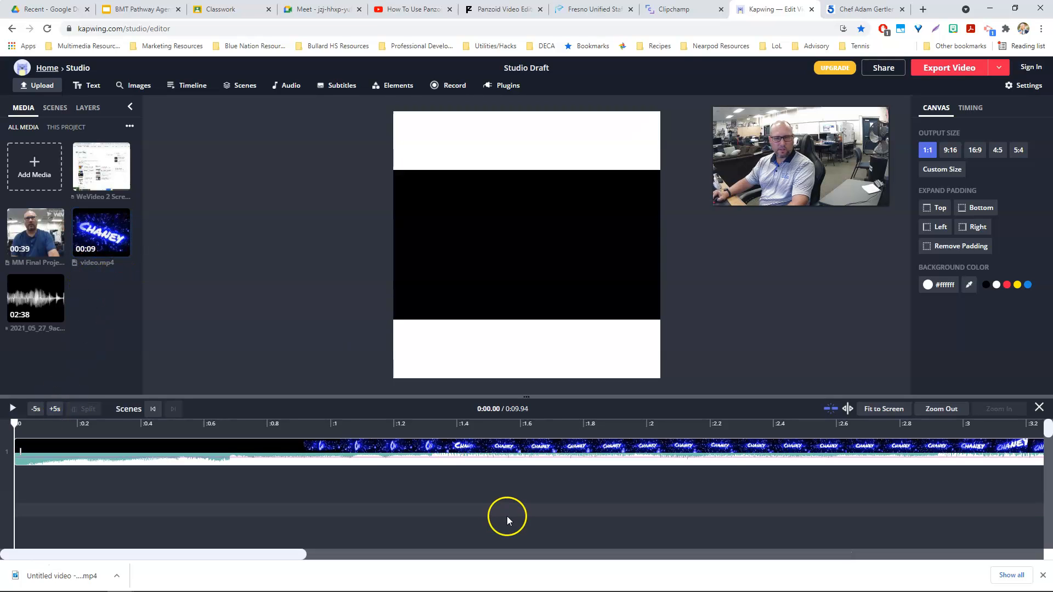
pyautogui.click(944, 409)
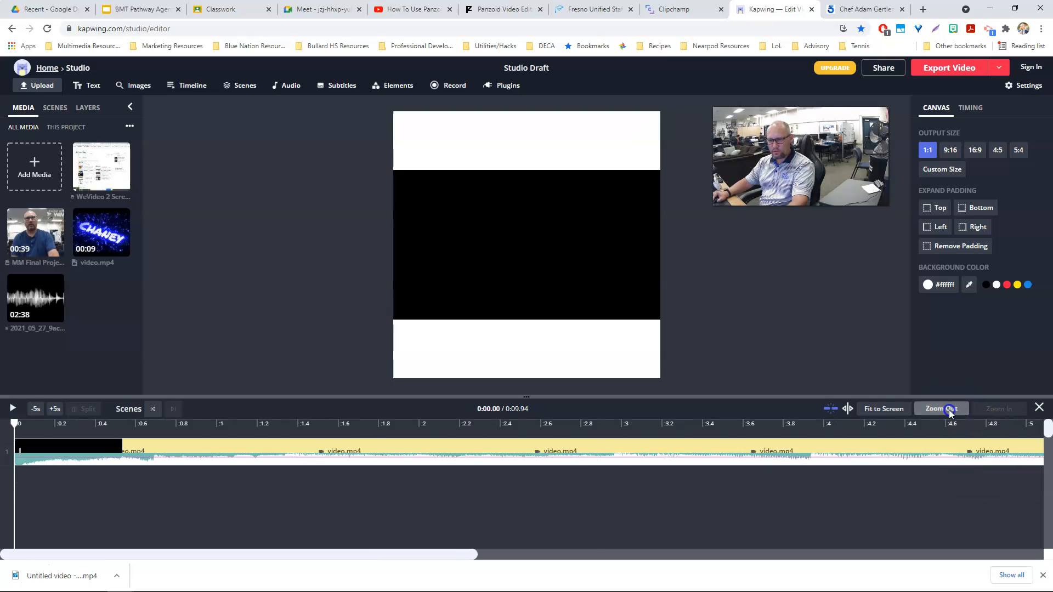
pyautogui.click(951, 412)
pyautogui.click(951, 412)
pyautogui.click(951, 412)
pyautogui.click(951, 412)
pyautogui.click(950, 412)
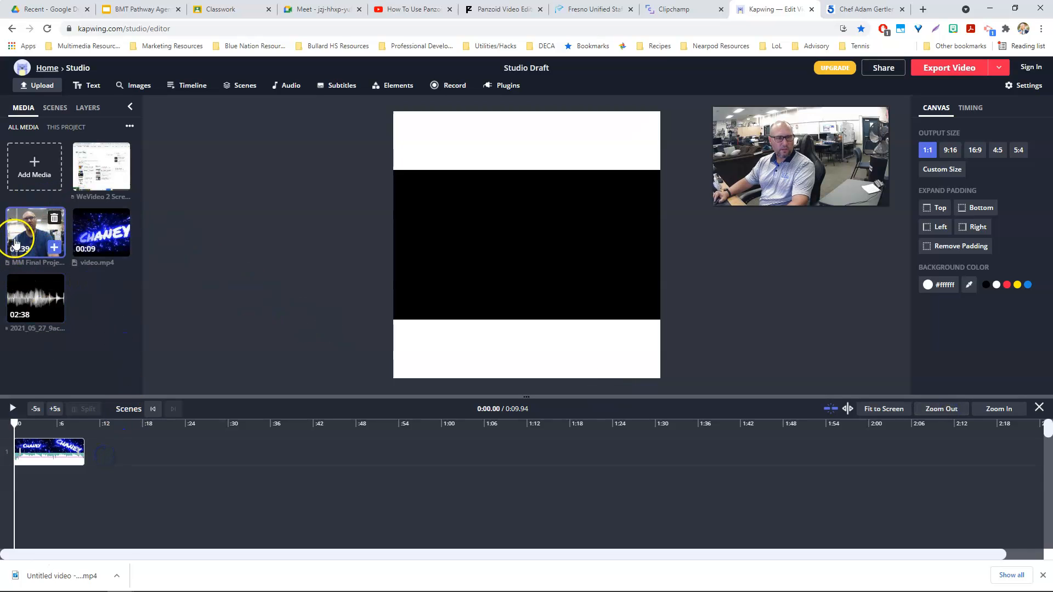
# Add the MM Final Project clip and place it right after the intro on the first track.
pyautogui.click(36, 233)
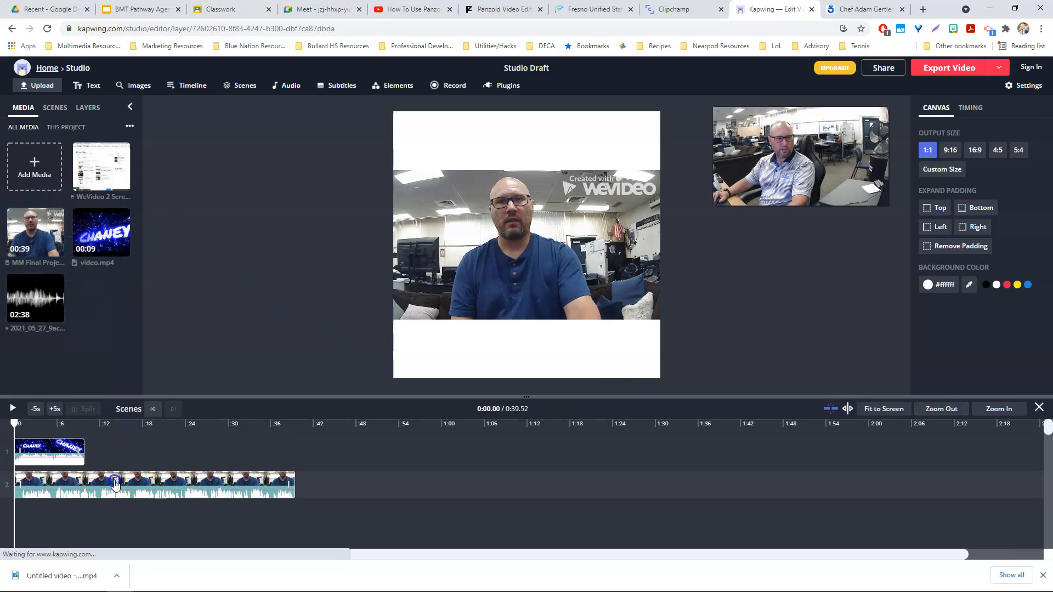
pyautogui.moveTo(142, 490); pyautogui.dragTo(186, 460)
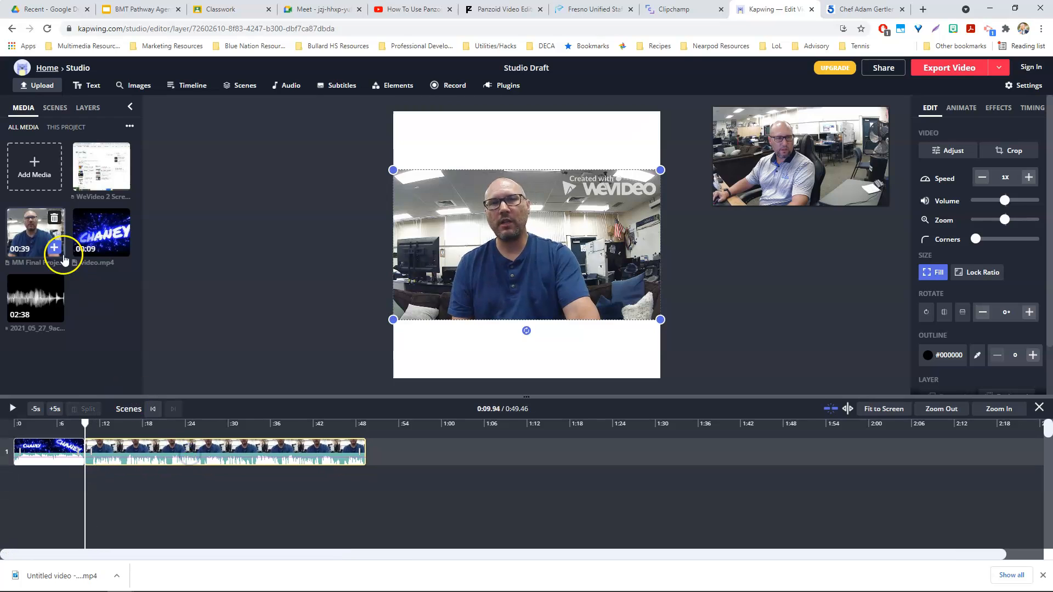
# Add the WeVideo 2 screen recording and place it after the MM Final Project clip on the first track.
pyautogui.moveTo(86, 184)
pyautogui.click(120, 181)
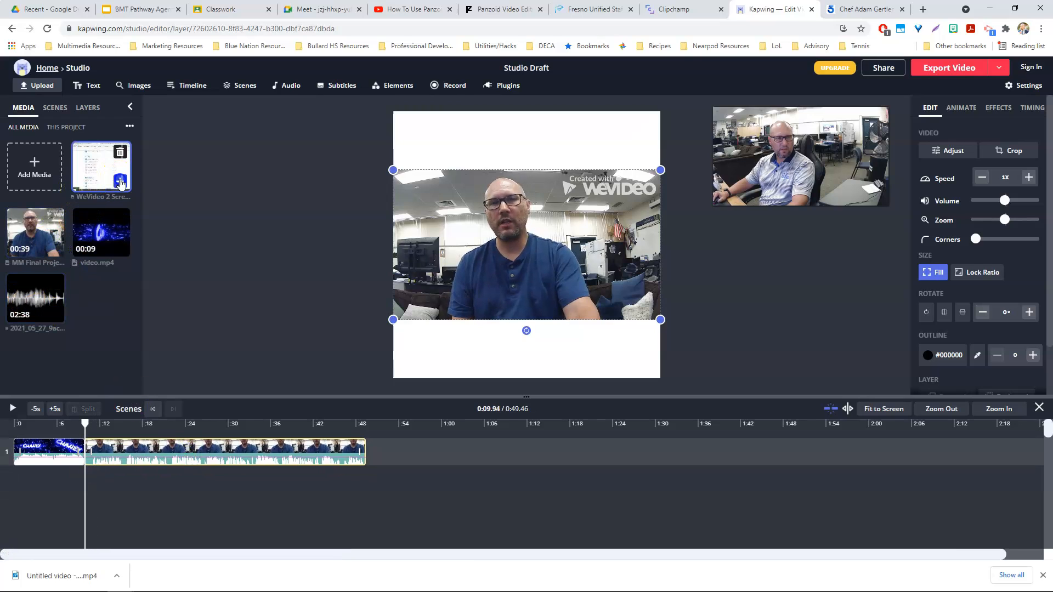
pyautogui.moveTo(234, 486); pyautogui.dragTo(458, 454)
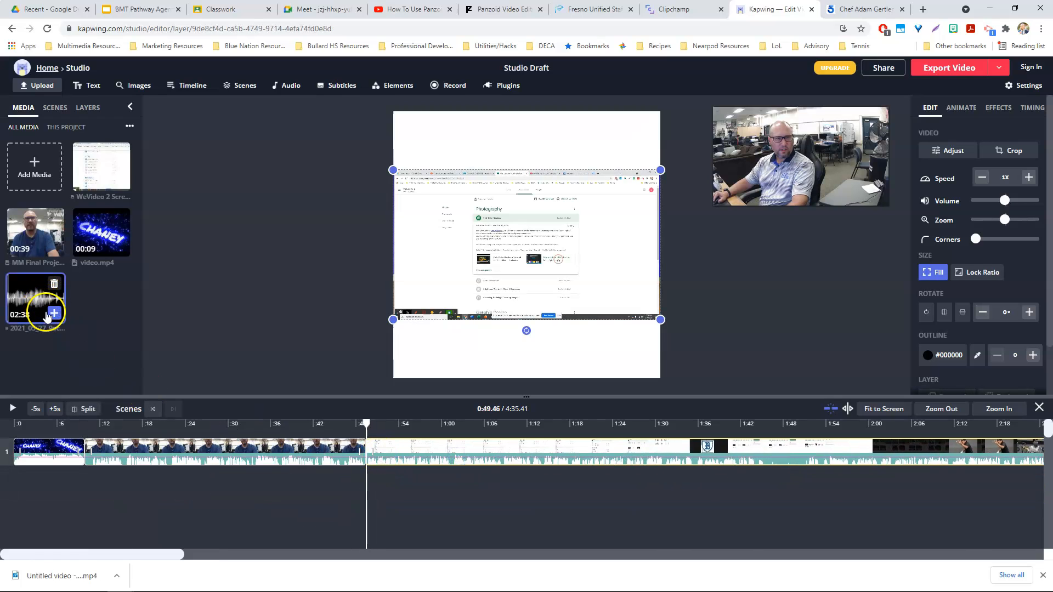
# Add the 2021_05_27 music track and line it up to start where the intro ends.
pyautogui.click(53, 315)
pyautogui.moveTo(461, 487); pyautogui.dragTo(179, 481)
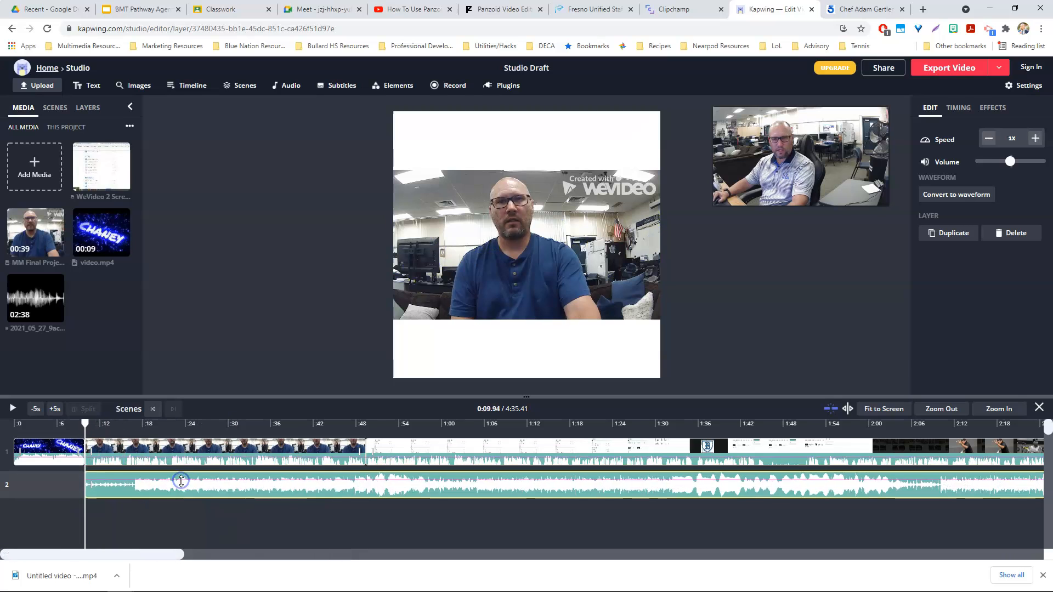
# Add a second copy of the music after the first one and trim its end to the video's end.
pyautogui.click(949, 408)
pyautogui.click(948, 409)
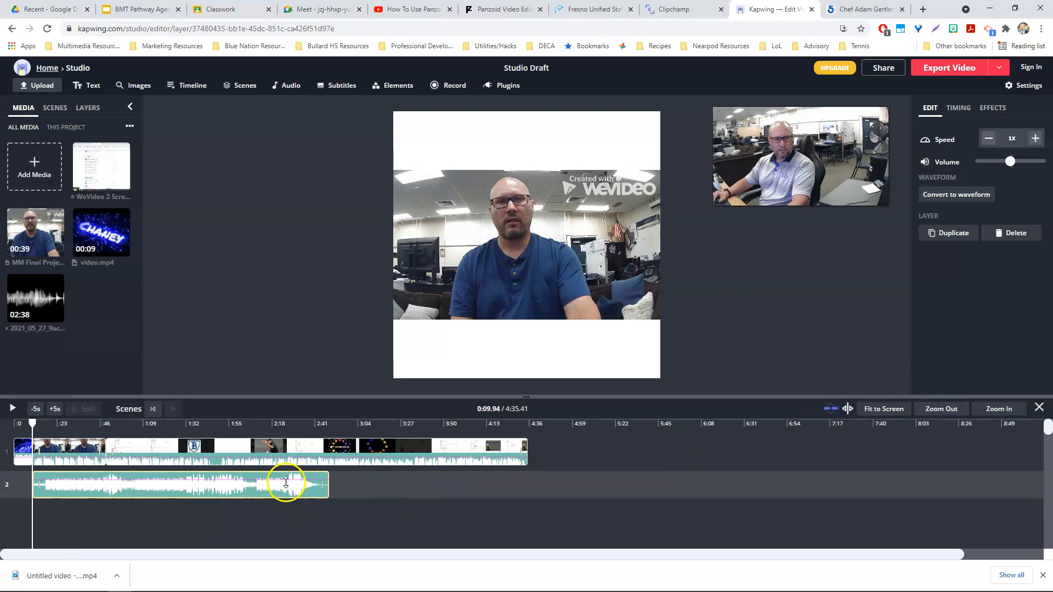
pyautogui.moveTo(61, 284)
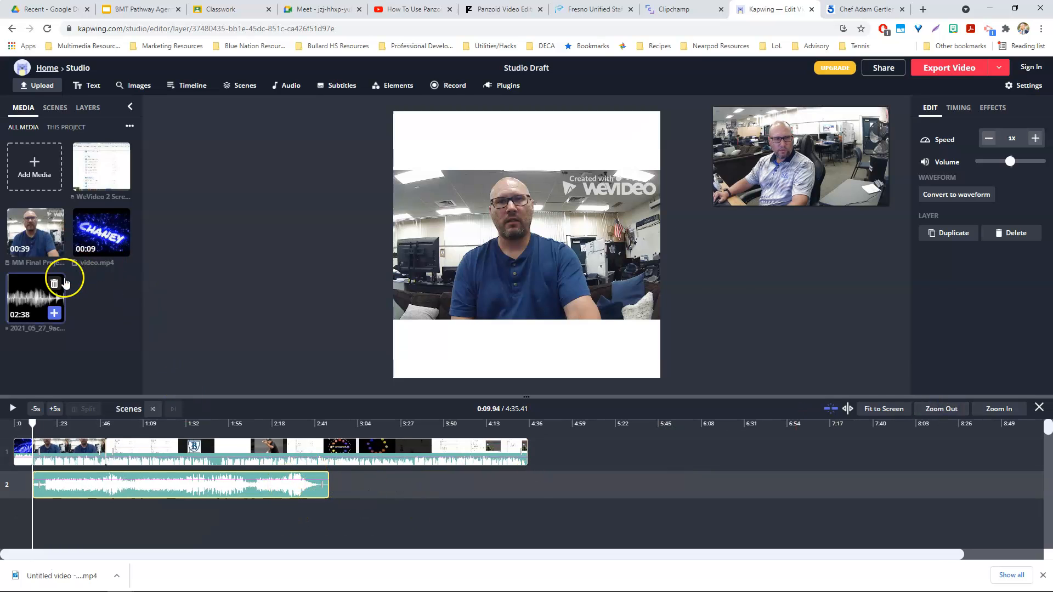
pyautogui.click(54, 313)
pyautogui.click(430, 505)
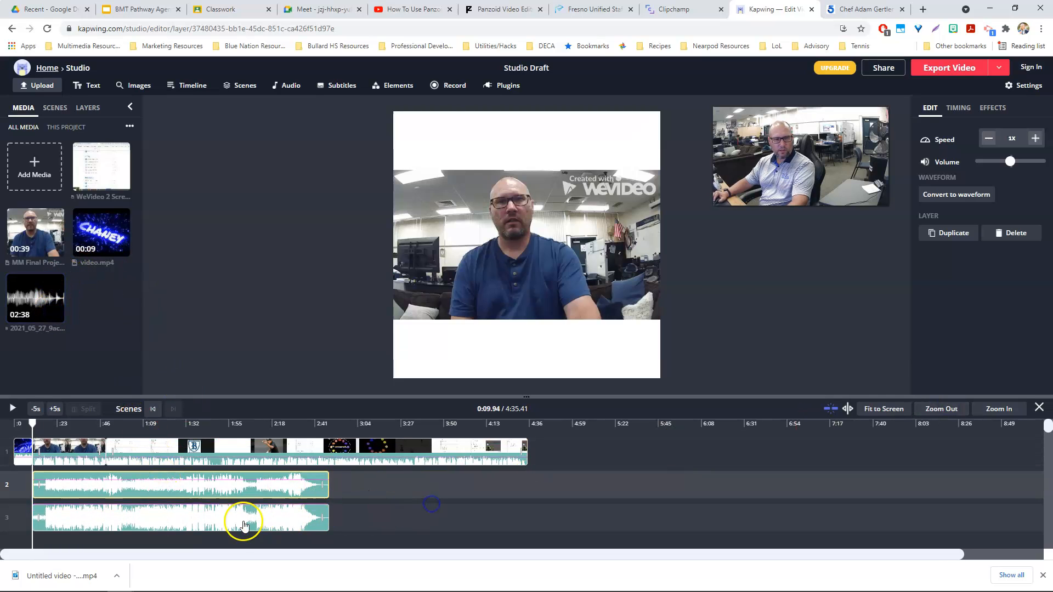
pyautogui.moveTo(47, 516)
pyautogui.mouseDown()
pyautogui.moveTo(151, 507)
pyautogui.moveTo(60, 509)
pyautogui.mouseUp()
pyautogui.moveTo(173, 524); pyautogui.dragTo(460, 492)
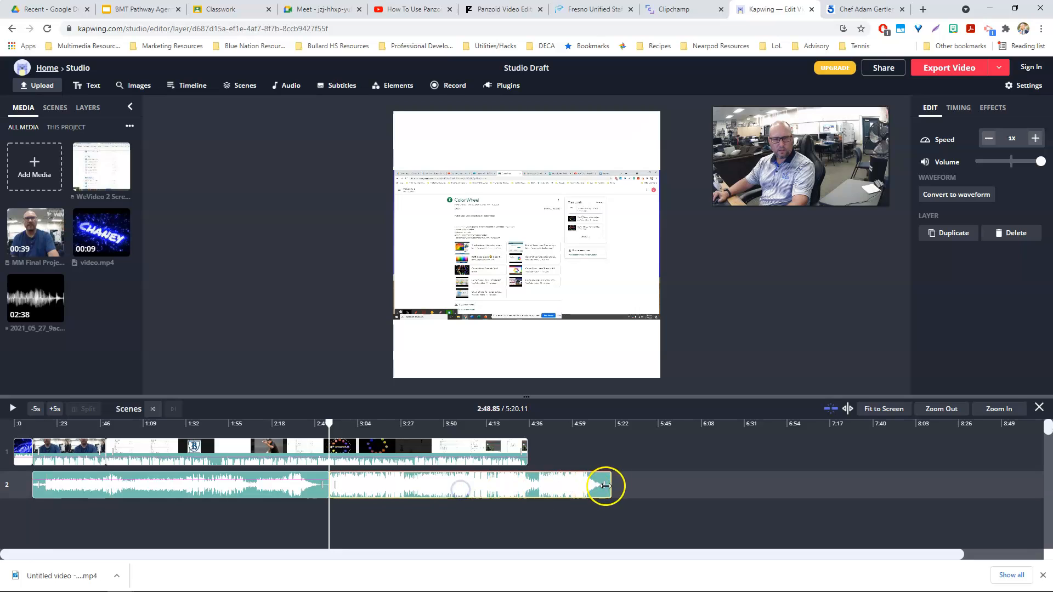
pyautogui.moveTo(610, 485); pyautogui.dragTo(531, 485)
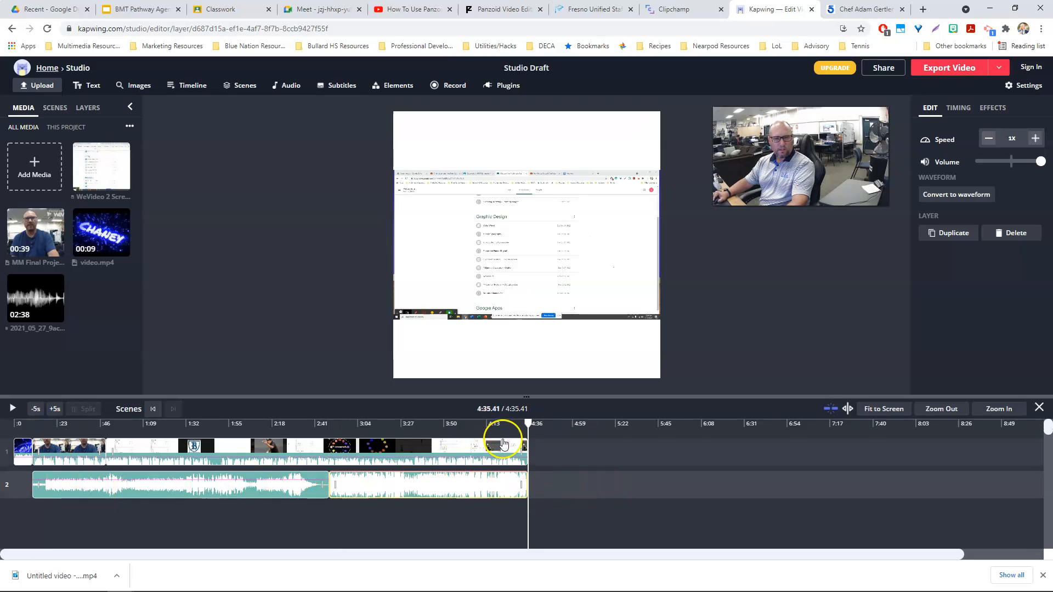
# Play the project back from the beginning to preview it.
pyautogui.moveTo(528, 423); pyautogui.dragTo(8, 436)
pyautogui.press('space')
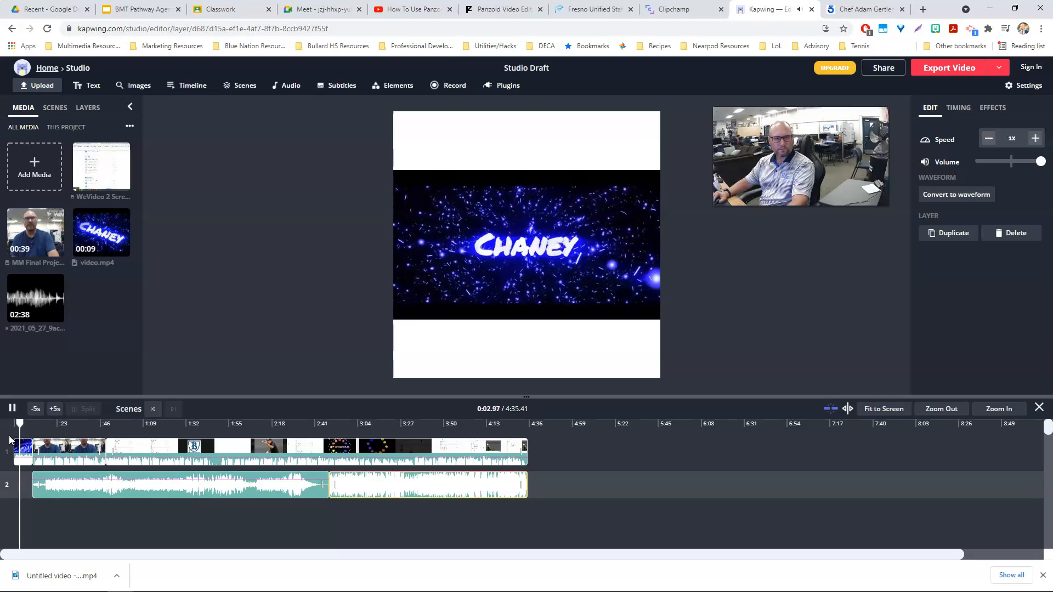
pyautogui.press('space')
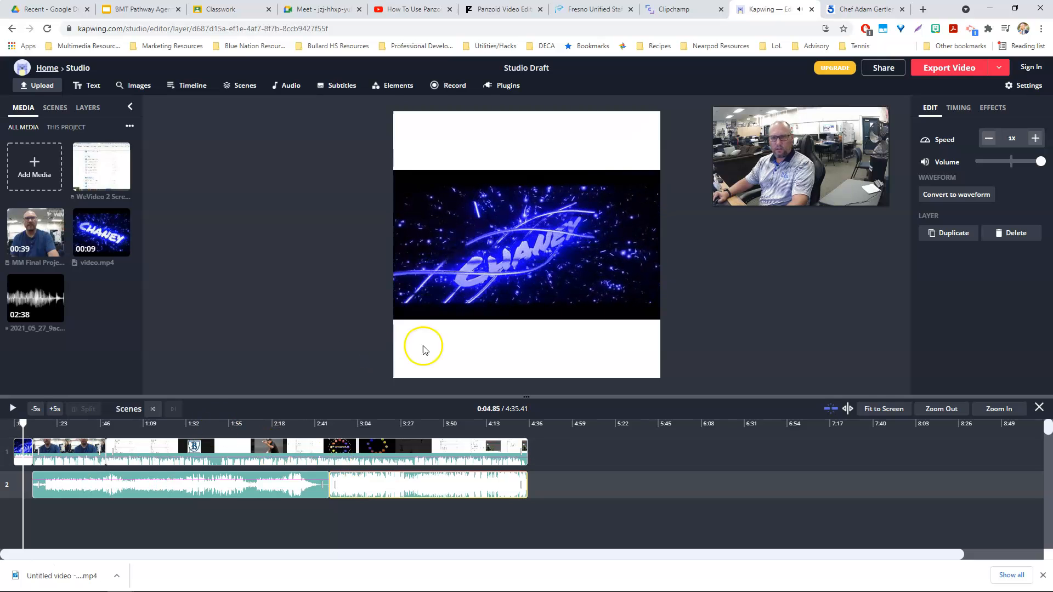
# Lower the first music clip's volume to 35%.
pyautogui.click(72, 451)
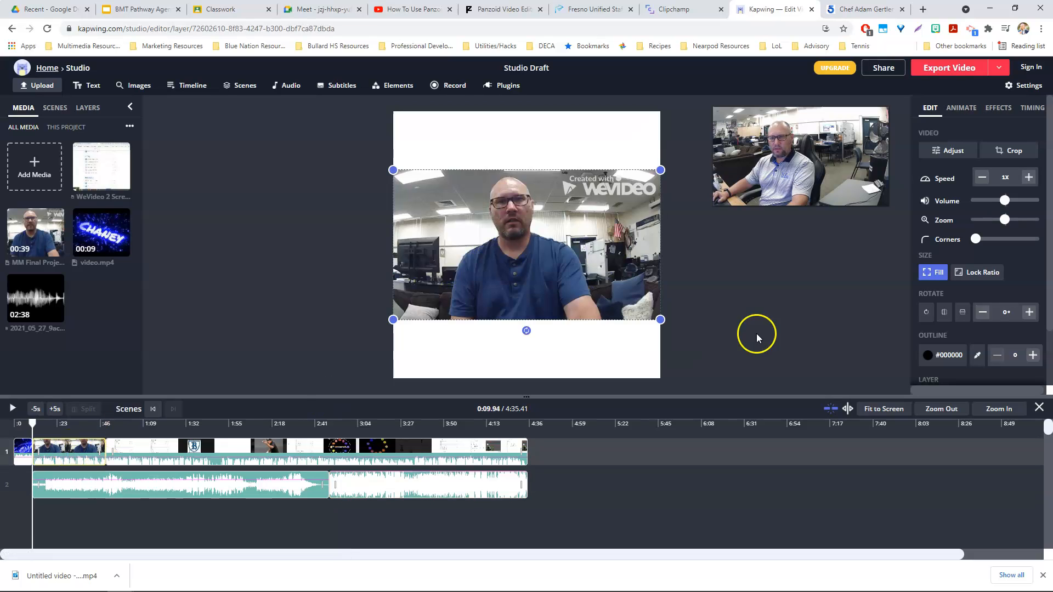
pyautogui.moveTo(1008, 206)
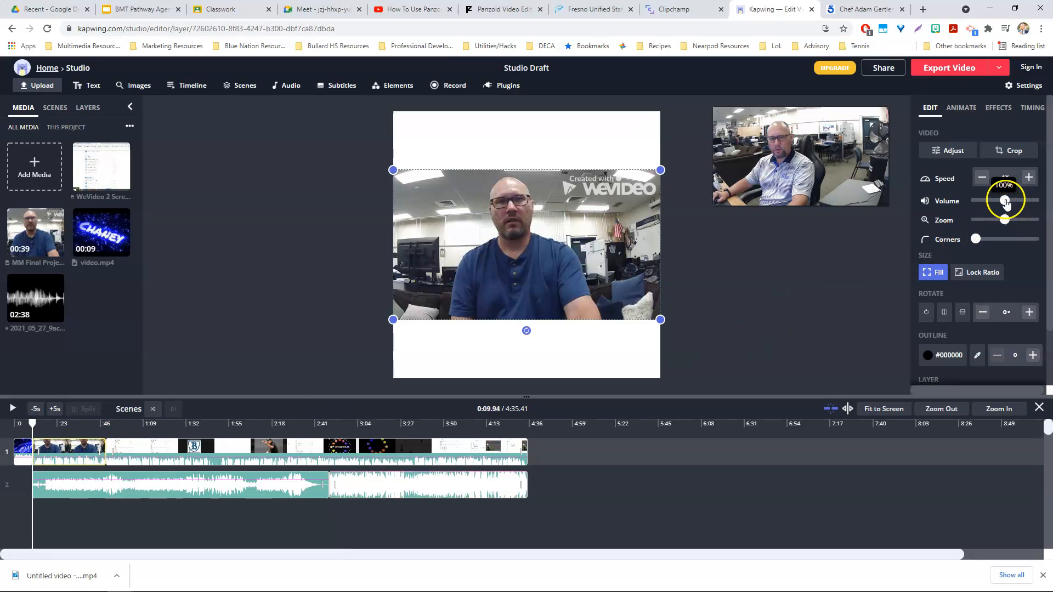
pyautogui.click(104, 488)
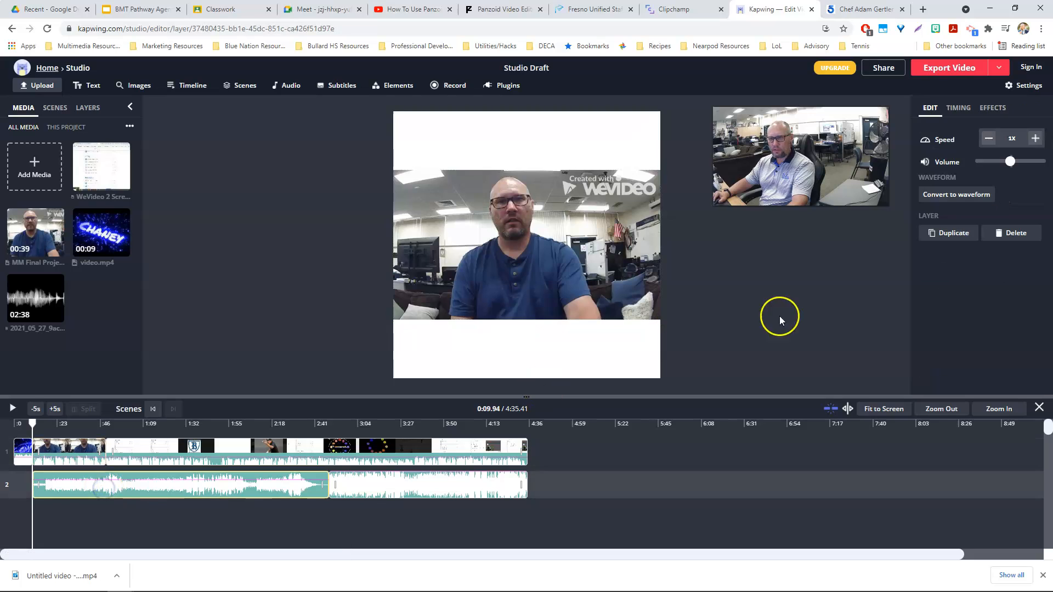
pyautogui.moveTo(1010, 168); pyautogui.dragTo(991, 164)
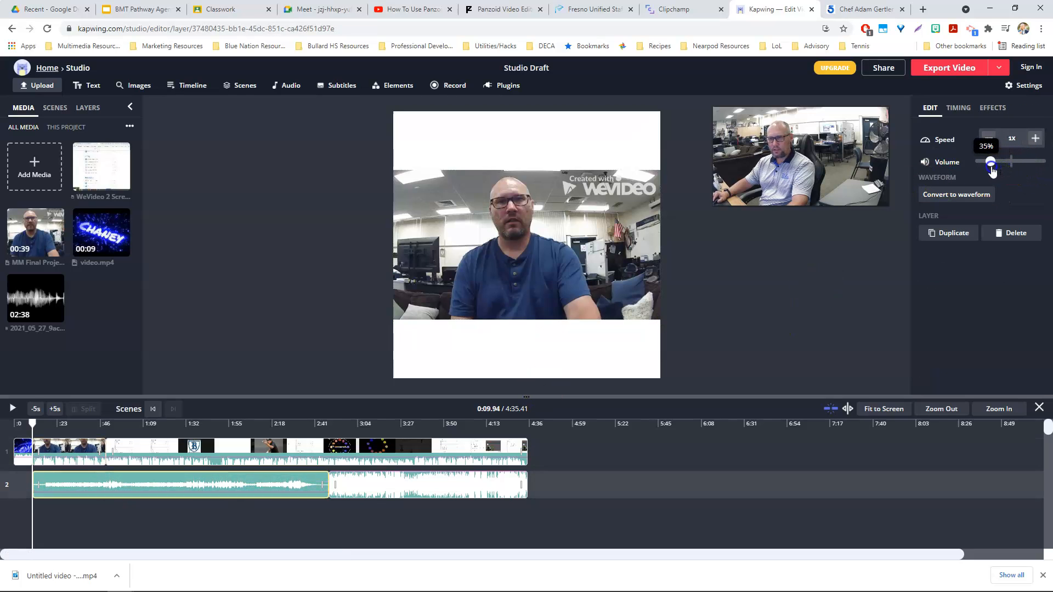
# Raise the MM Final Project clip's volume and play that section back to check it.
pyautogui.click(66, 447)
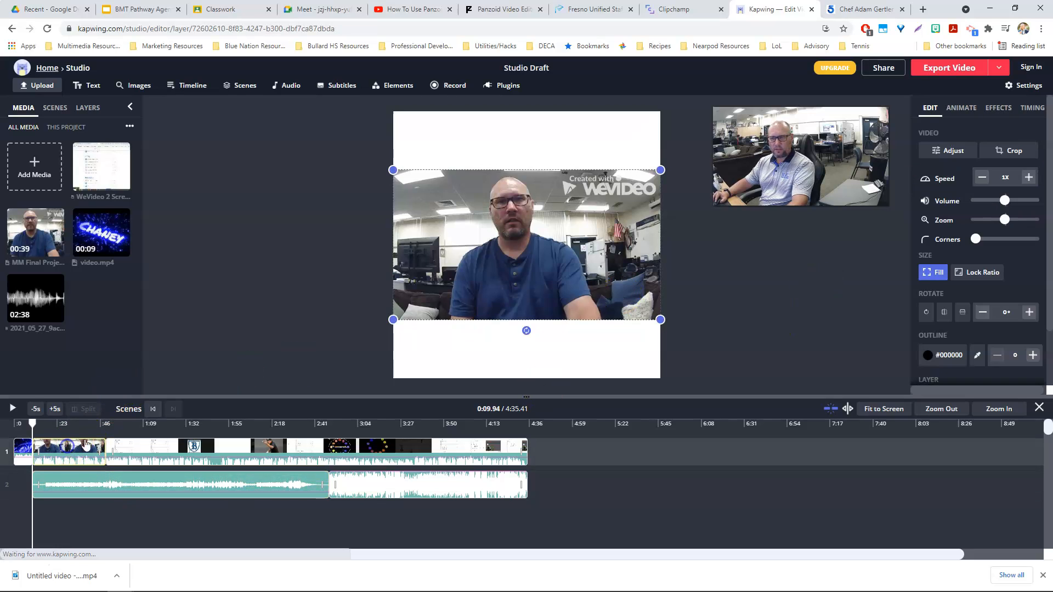
pyautogui.moveTo(1005, 211); pyautogui.dragTo(1019, 203)
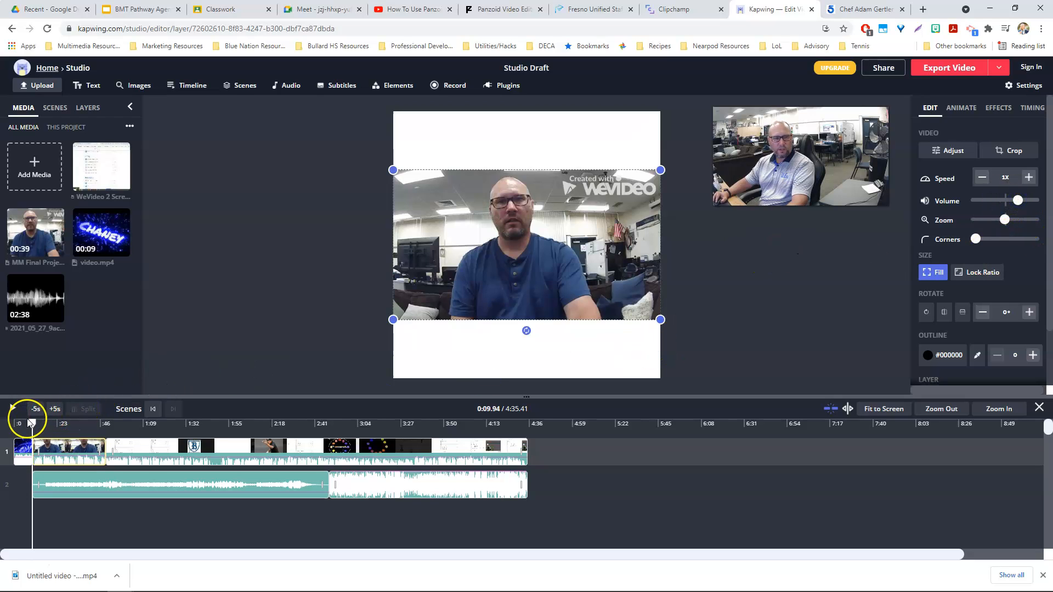
pyautogui.moveTo(31, 423); pyautogui.dragTo(41, 423)
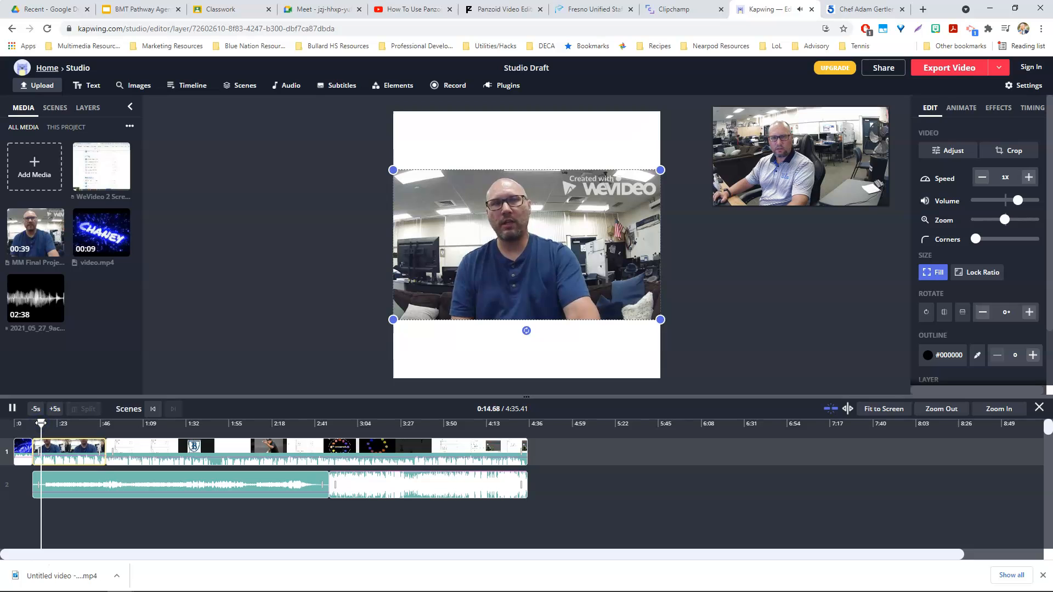
pyautogui.click(431, 496)
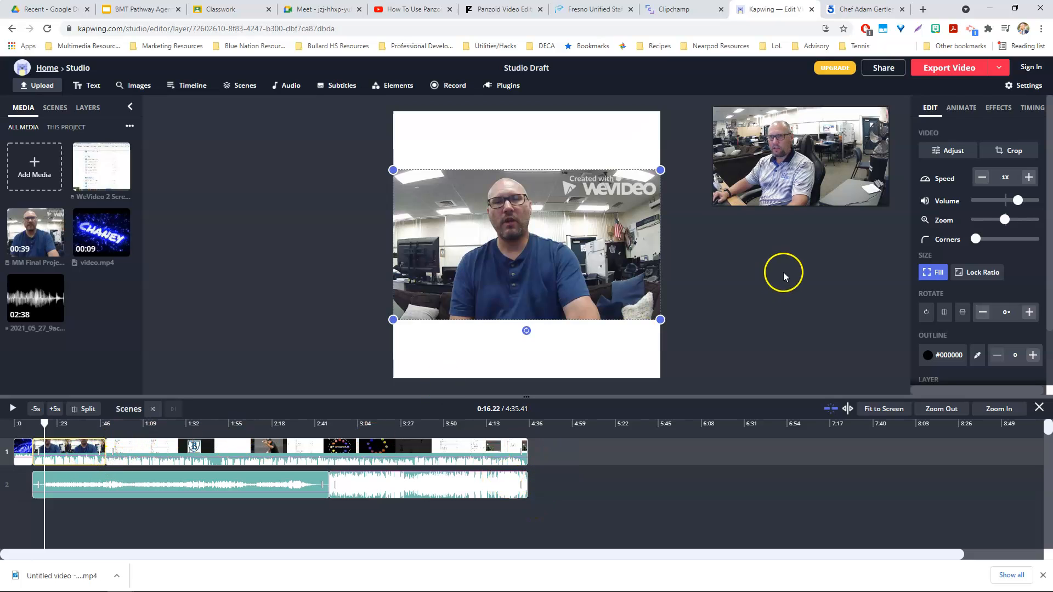
# Apply a Fade intro animation to the MM Final Project clip.
pyautogui.click(963, 109)
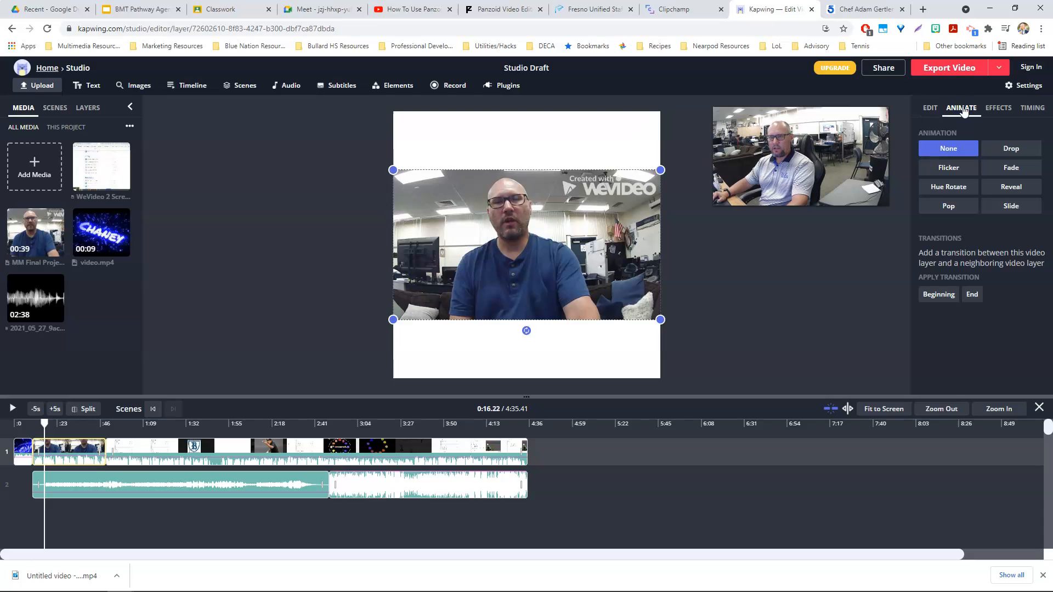
pyautogui.click(1011, 171)
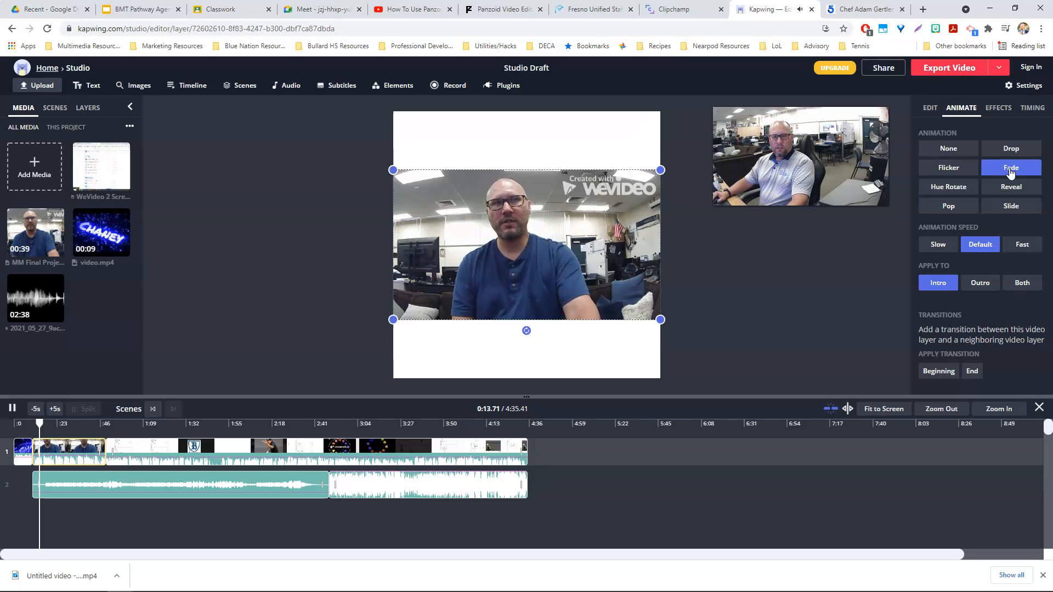
pyautogui.press('space')
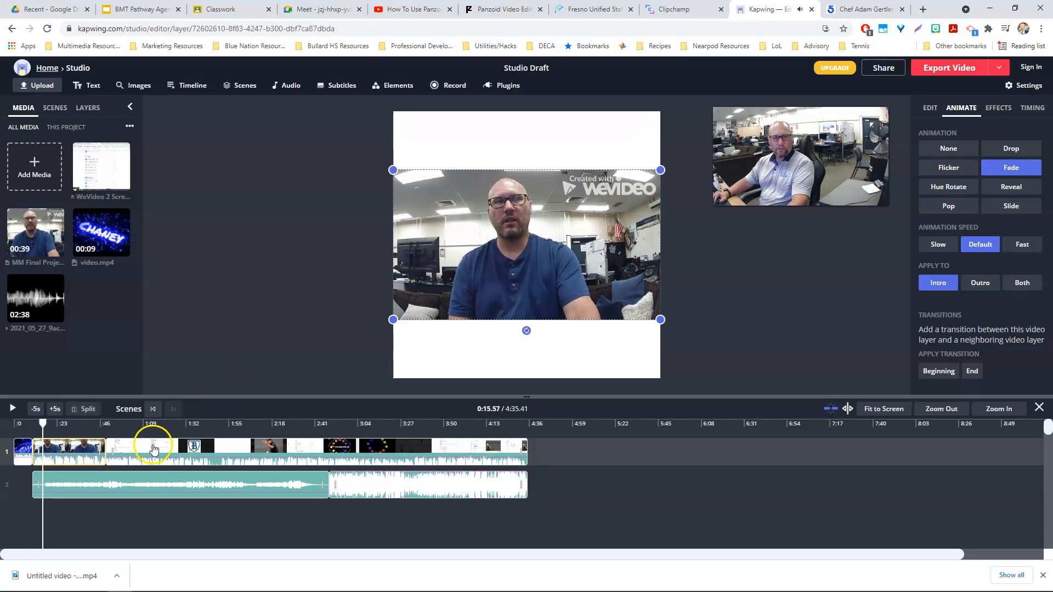
# Apply the Reveal intro animation to the screen recording clip.
pyautogui.click(154, 450)
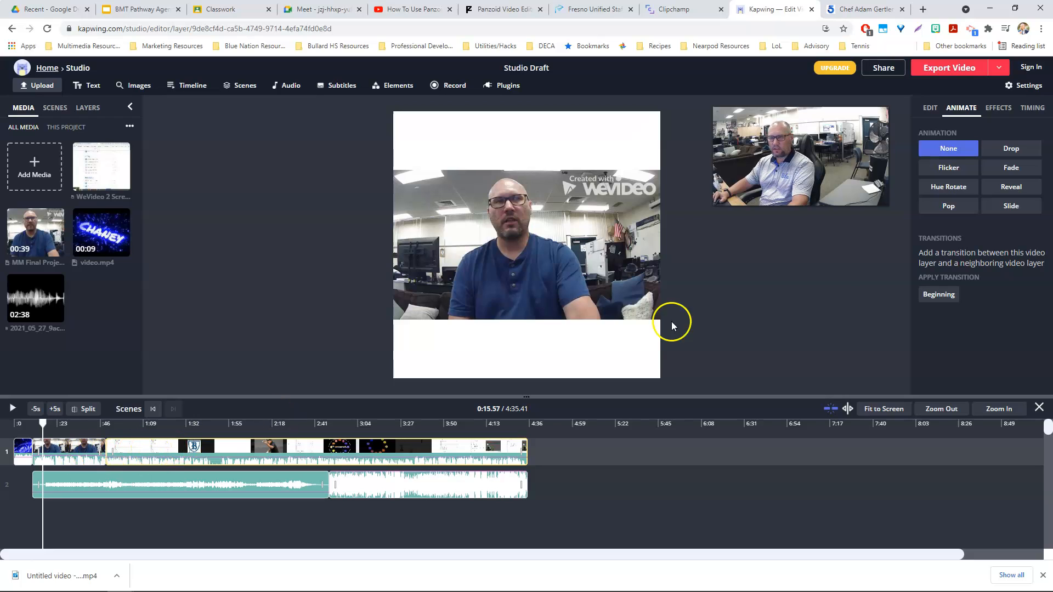
pyautogui.click(951, 173)
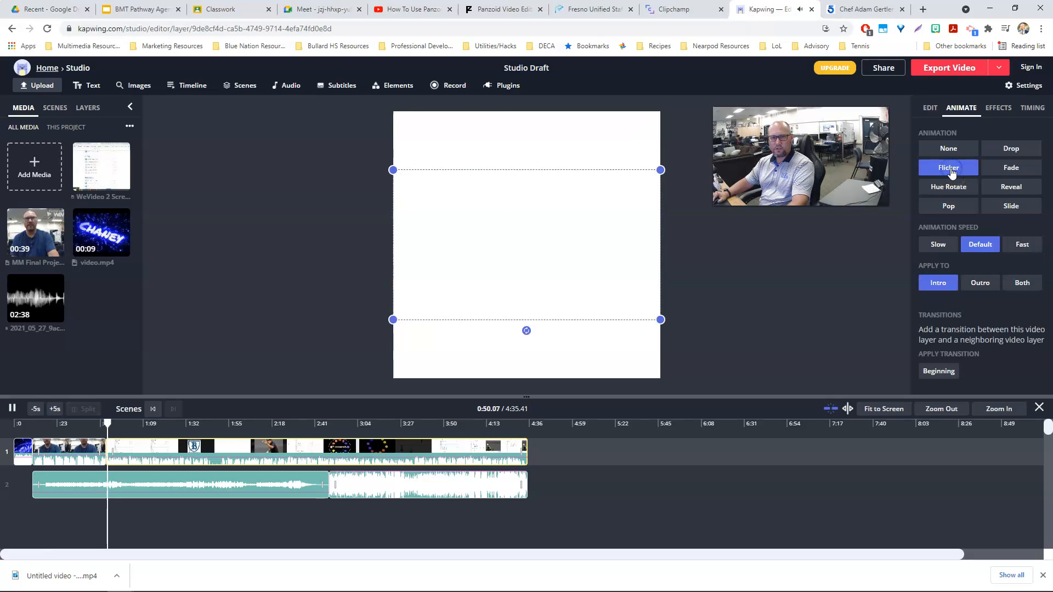
pyautogui.click(1018, 188)
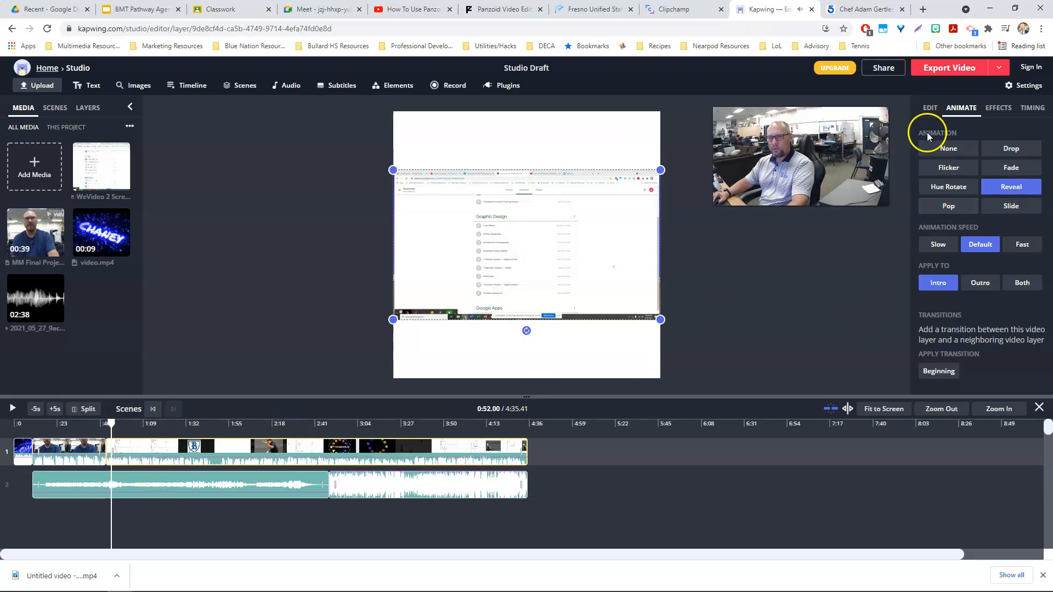
# Raise the screen recording clip's volume.
pyautogui.click(929, 109)
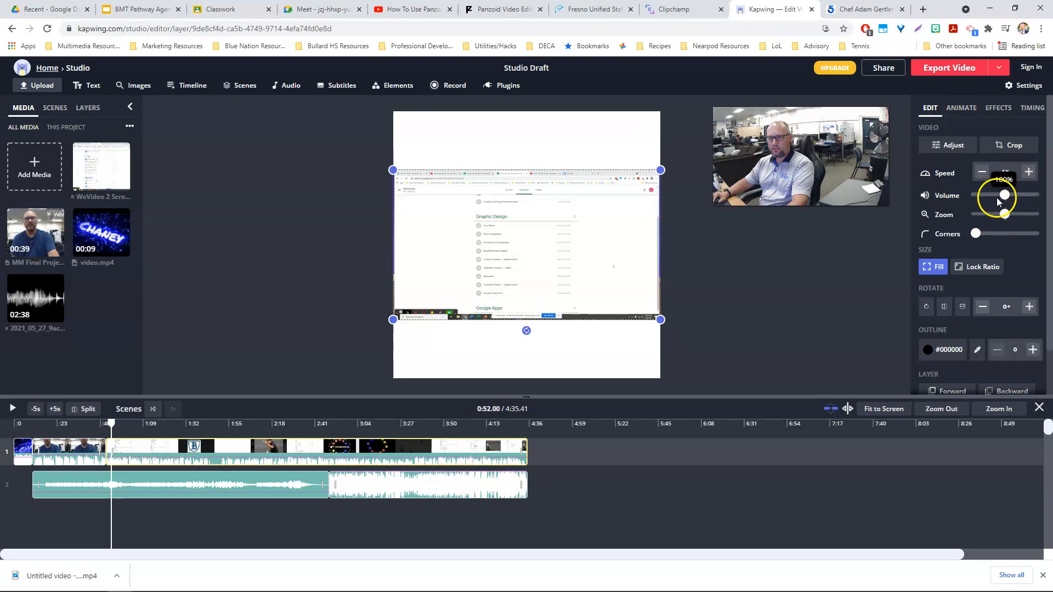
pyautogui.moveTo(1005, 197); pyautogui.dragTo(1018, 197)
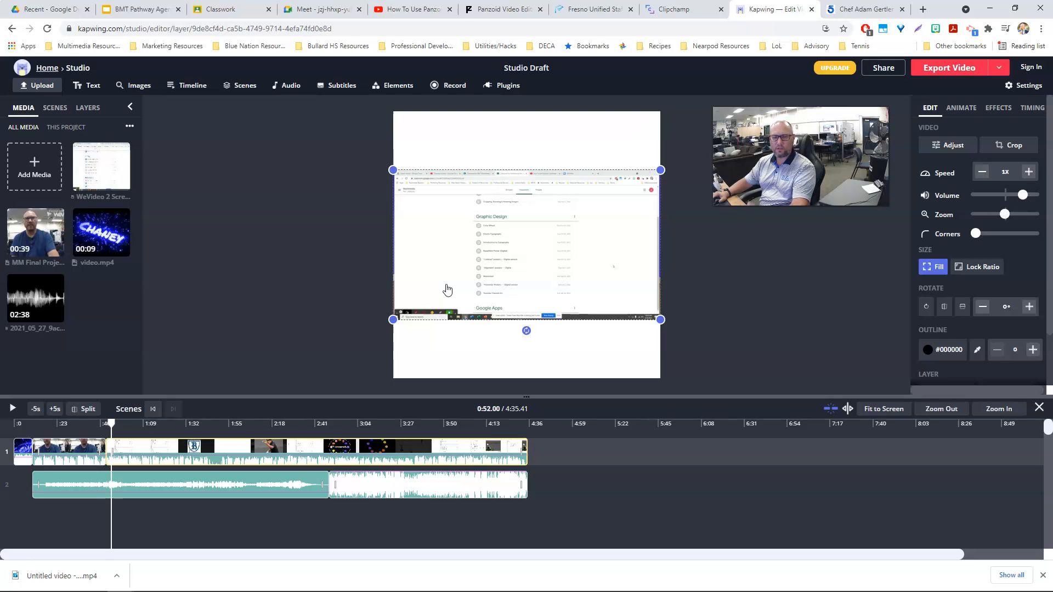
# Export the finished video.
pyautogui.click(947, 69)
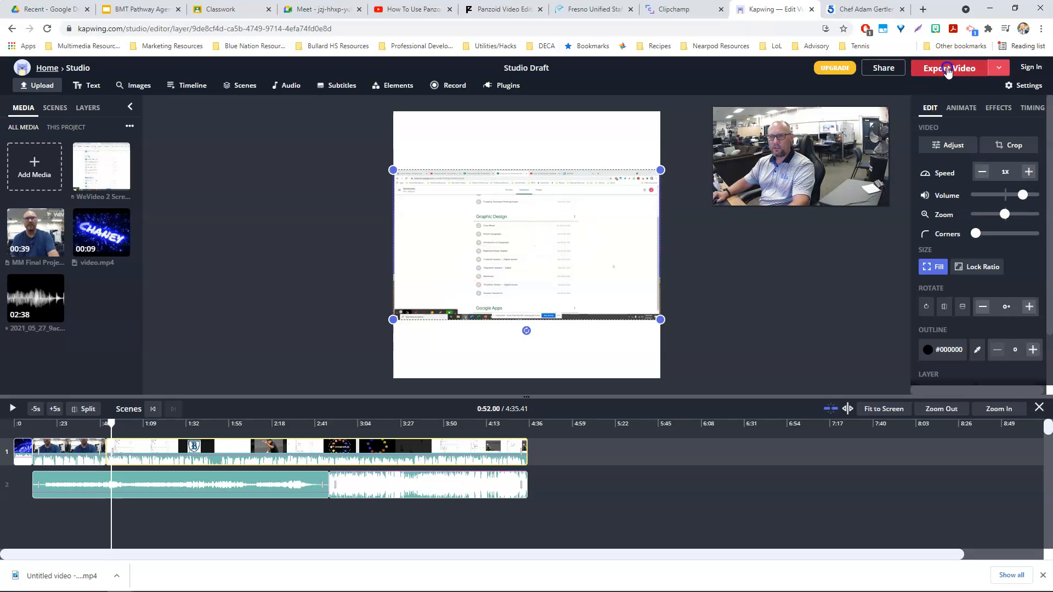